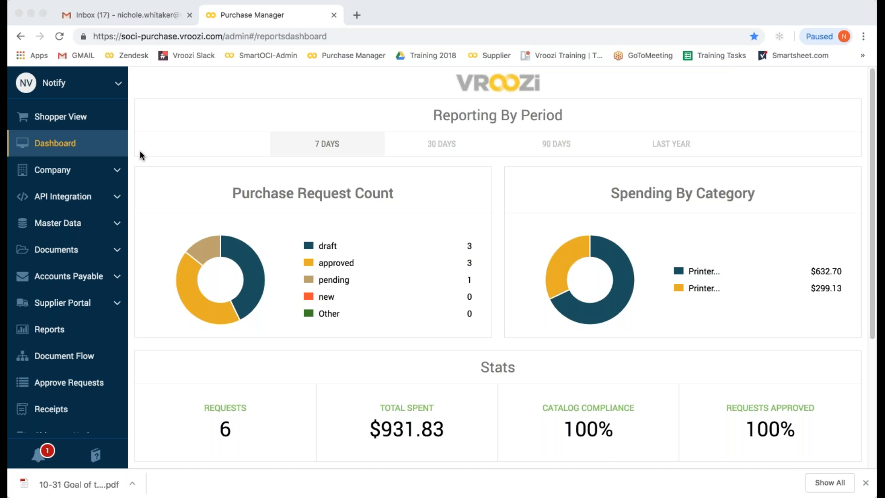
- Open a blank Create user form from the Users list under Master Data
left_click(117, 224)
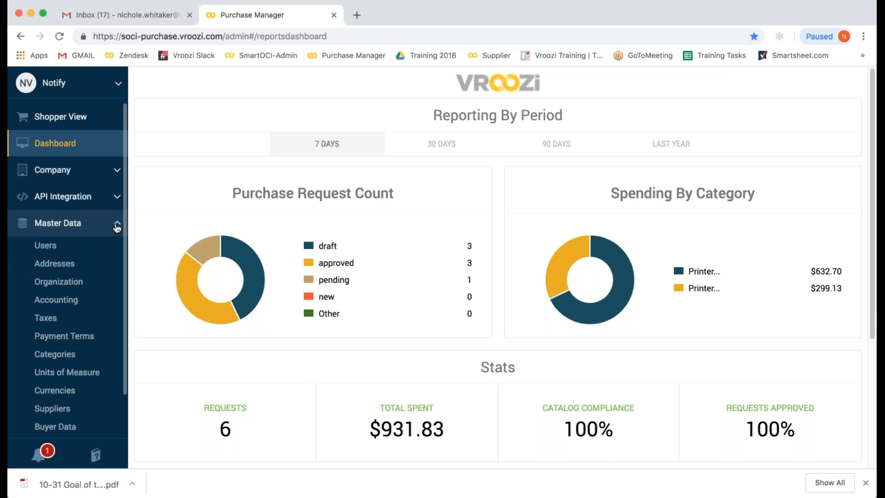
left_click(49, 251)
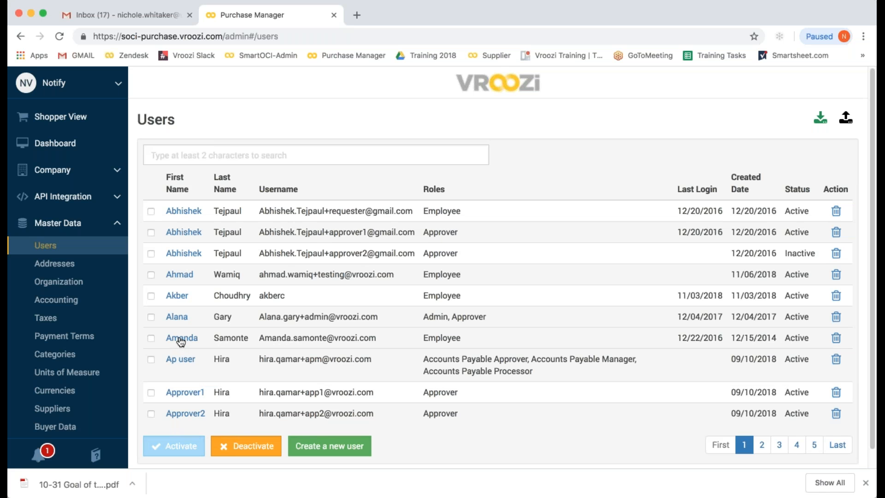
left_click(354, 448)
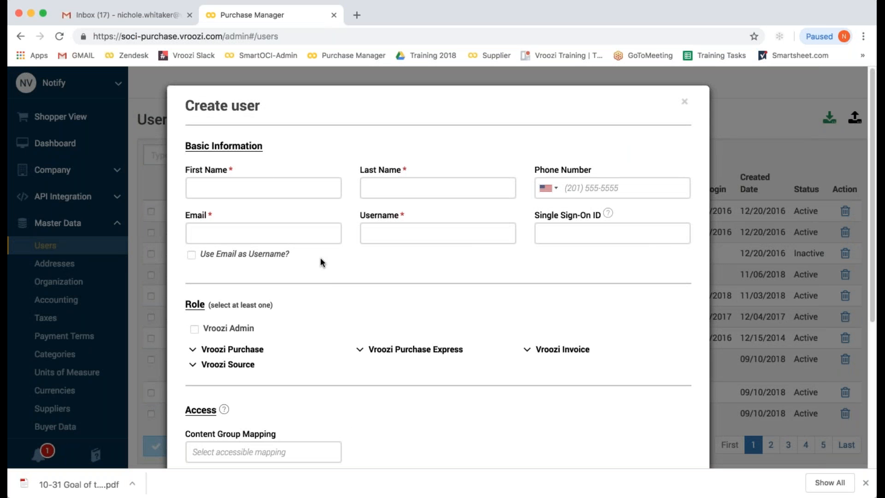
- Enter the new user's first name, last name and phone number
left_click(252, 187)
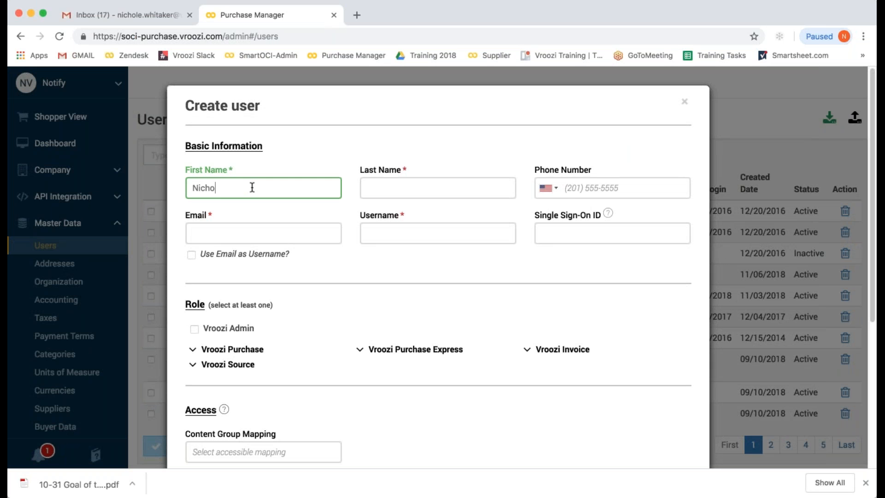
left_click(382, 187)
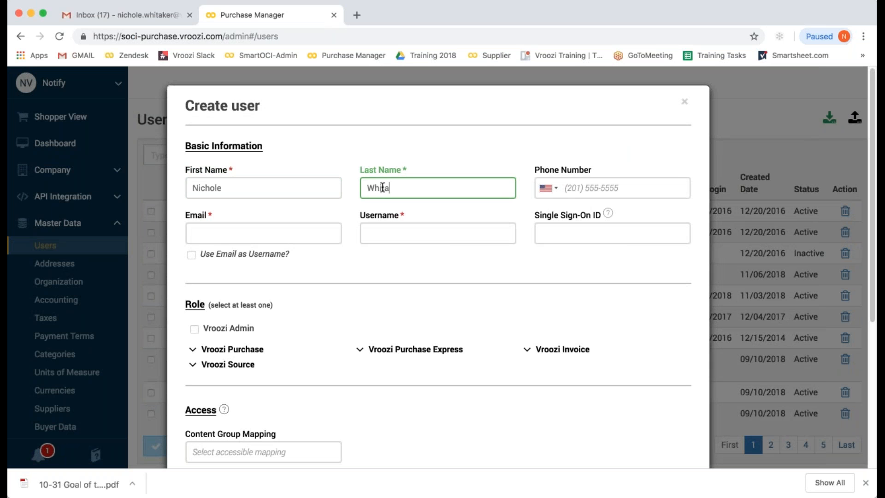
left_click(570, 190)
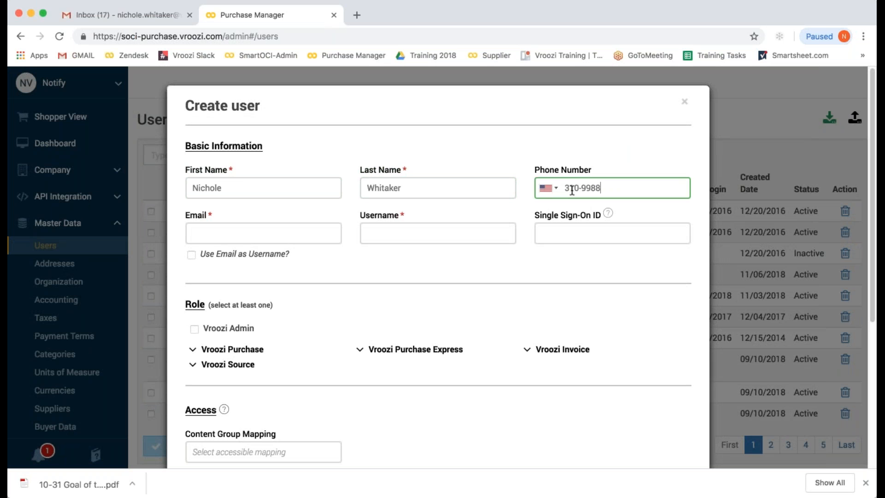
- Enter the user's email address and use it as the username
left_click(223, 236)
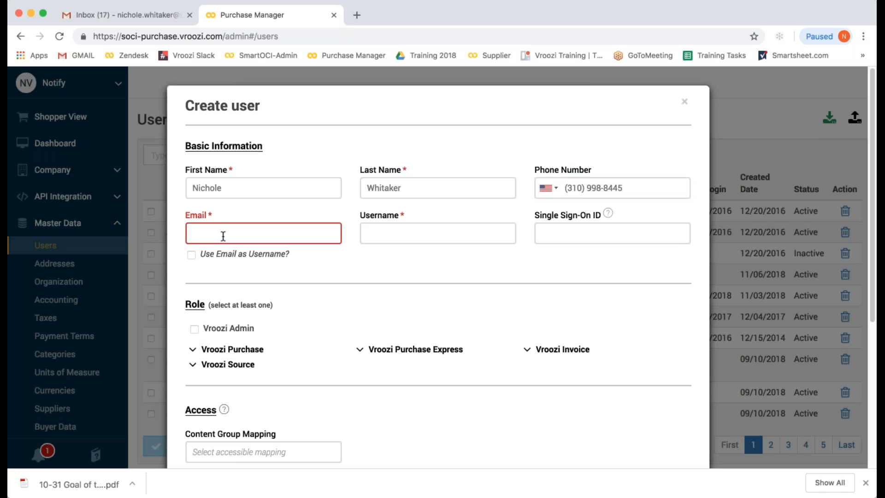
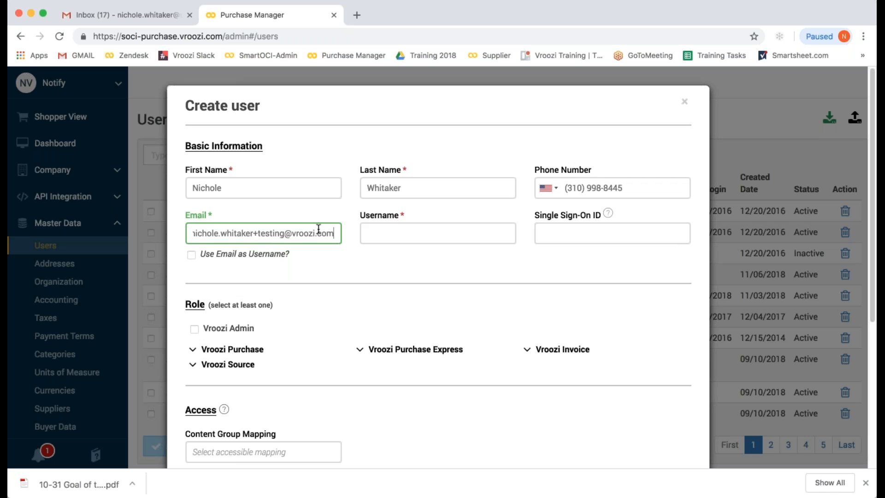
left_click(190, 255)
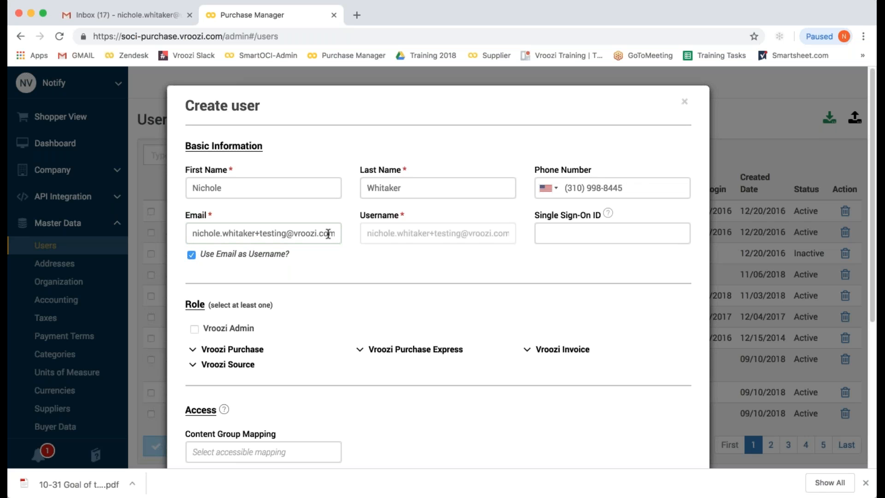
left_click_drag(334, 233, 157, 236)
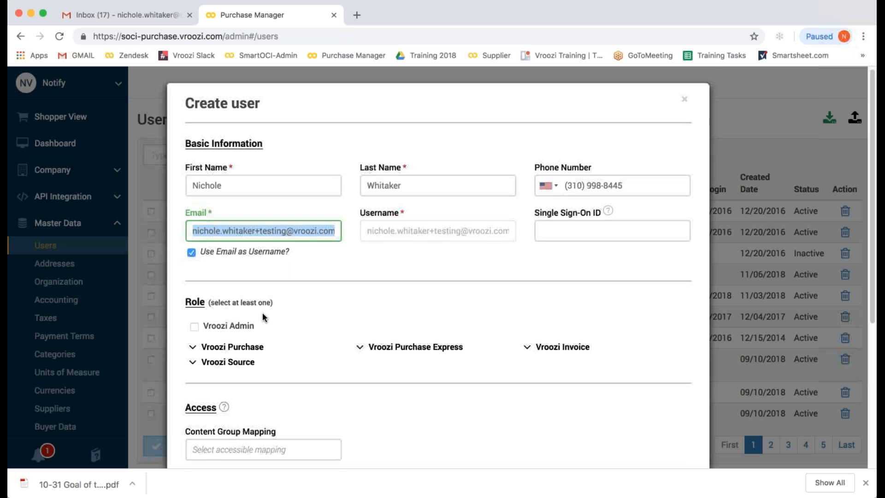
- Give the user the Employee role under the Vroozi Purchase role group
scroll(261, 319, "down", 3)
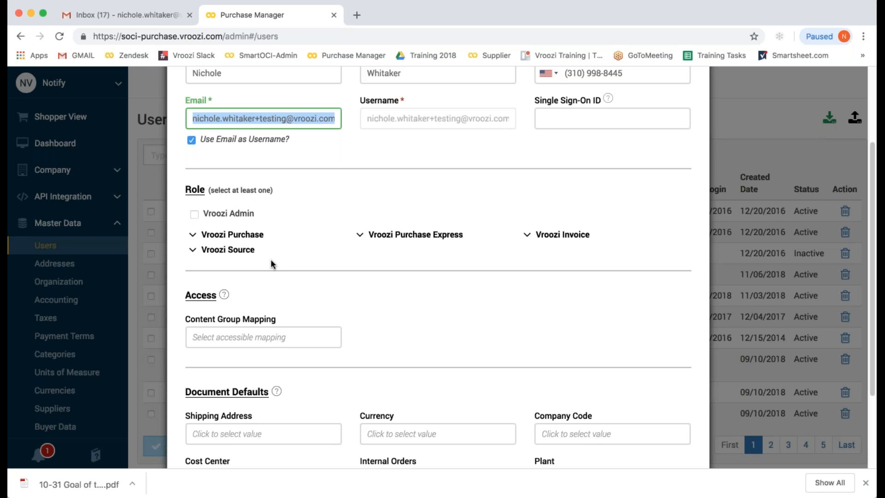
left_click(193, 238)
left_click(193, 238)
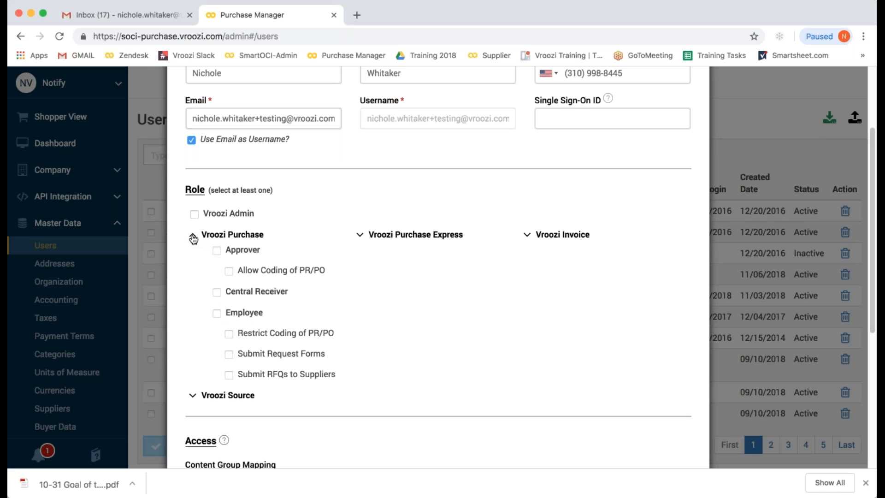
left_click(215, 313)
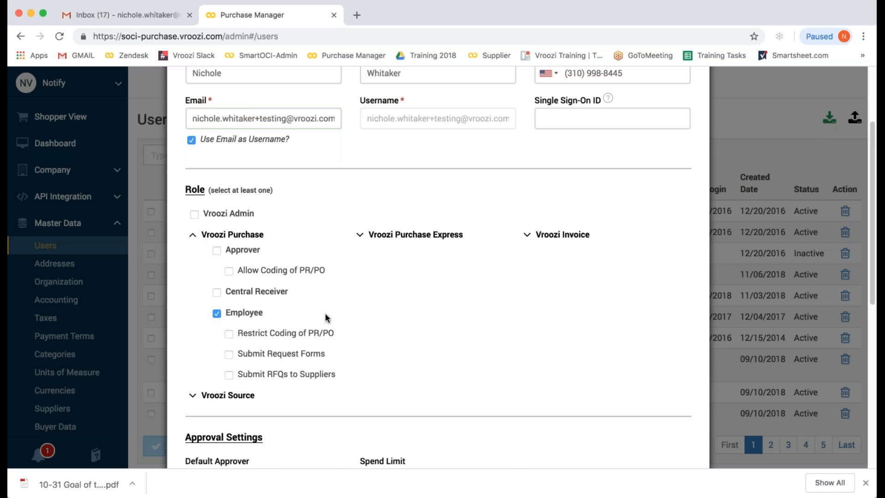
scroll(346, 305, "down", 2)
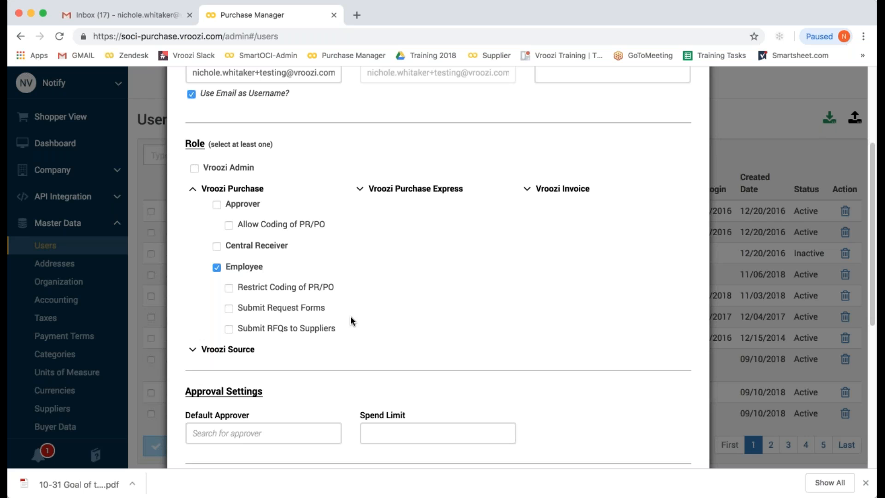
scroll(285, 339, "down", 1)
scroll(284, 338, "down", 5)
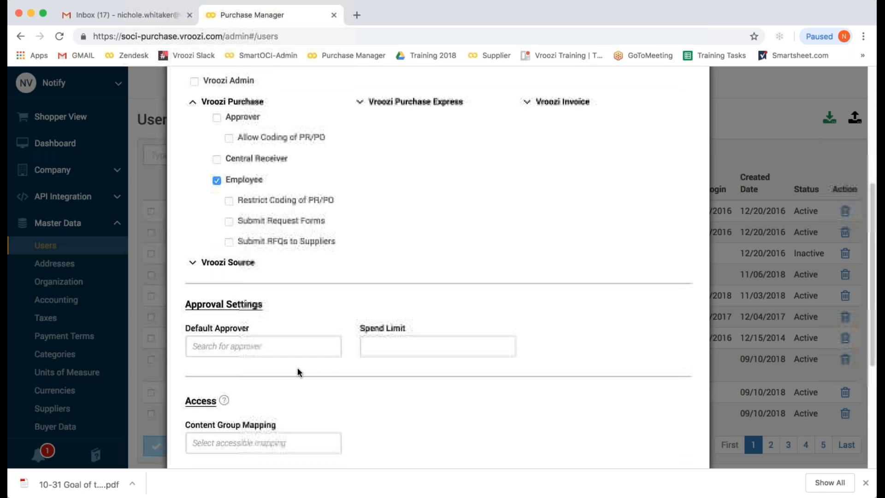
scroll(297, 366, "down", 4)
- Choose a default approver from the list and enter a spend limit of 300
left_click(213, 282)
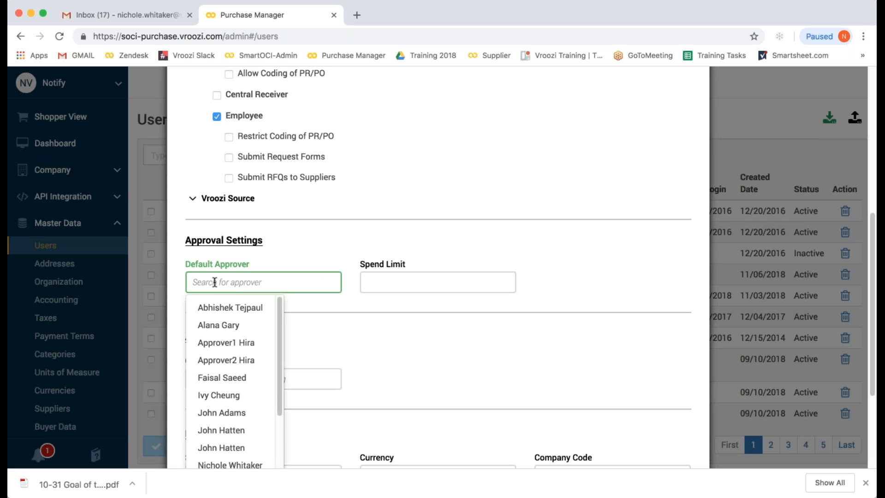
scroll(232, 333, "down", 1)
scroll(232, 332, "down", 3)
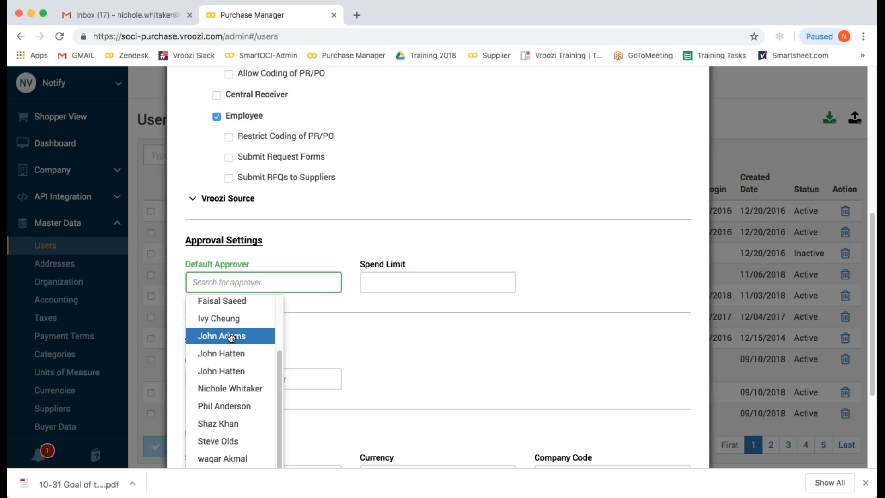
left_click(213, 390)
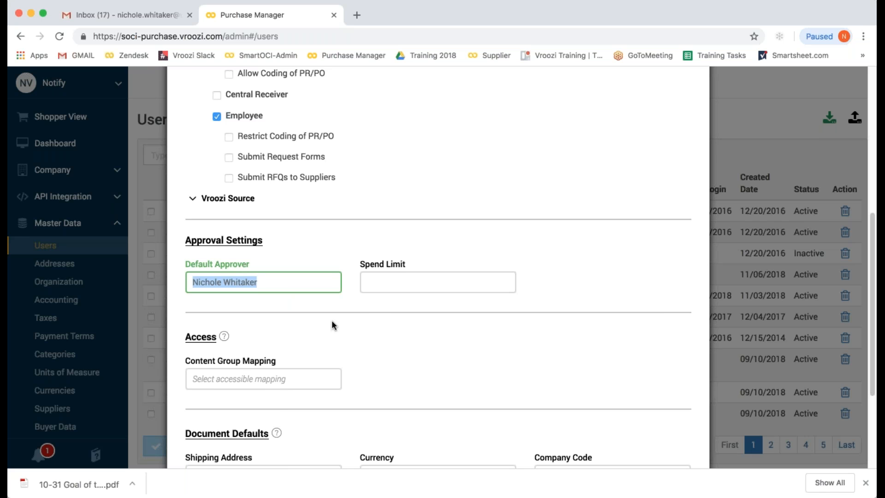
left_click(400, 286)
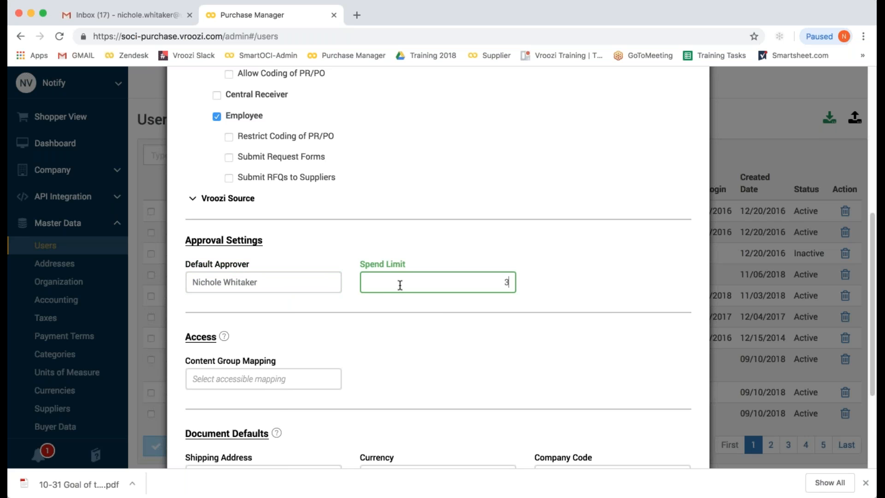
left_click(223, 381)
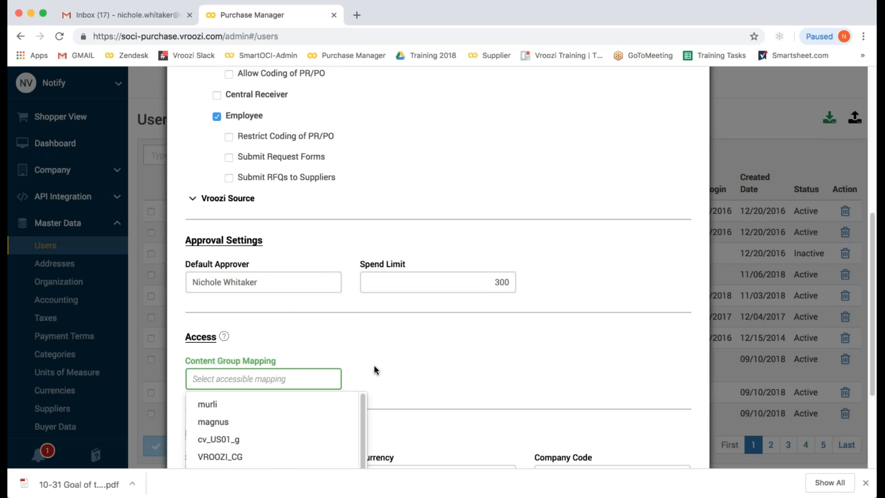
- Map the user to content group PMAN001
scroll(380, 365, "down", 5)
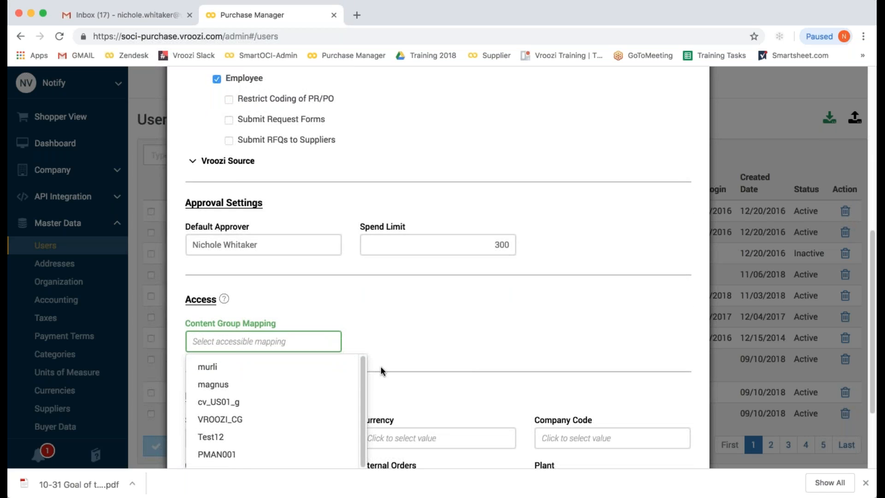
scroll(339, 376, "down", 2)
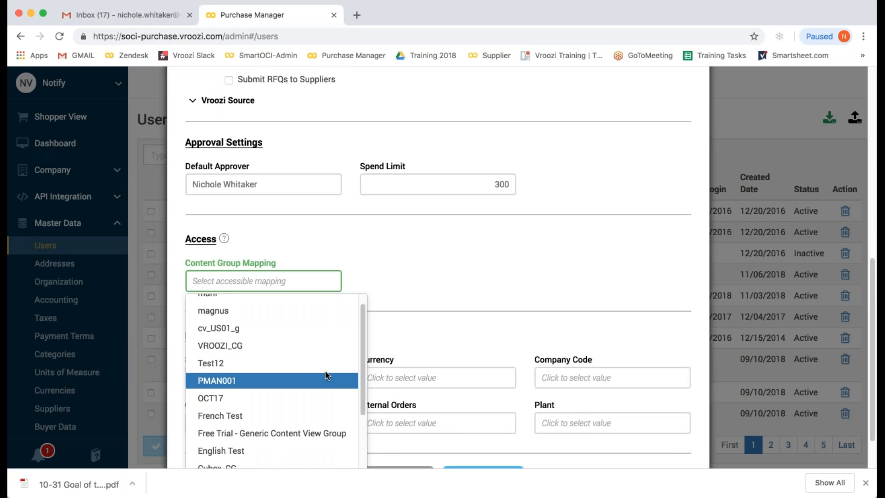
scroll(391, 337, "down", 1)
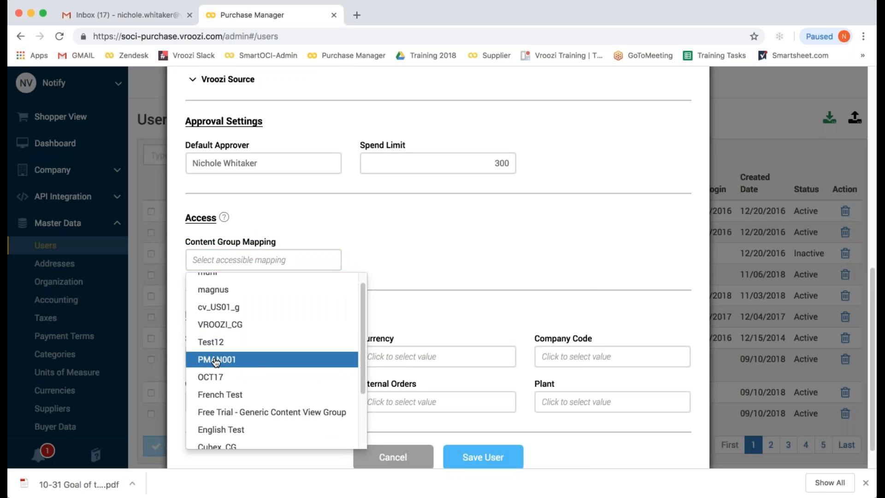
left_click(205, 364)
scroll(289, 397, "down", 2)
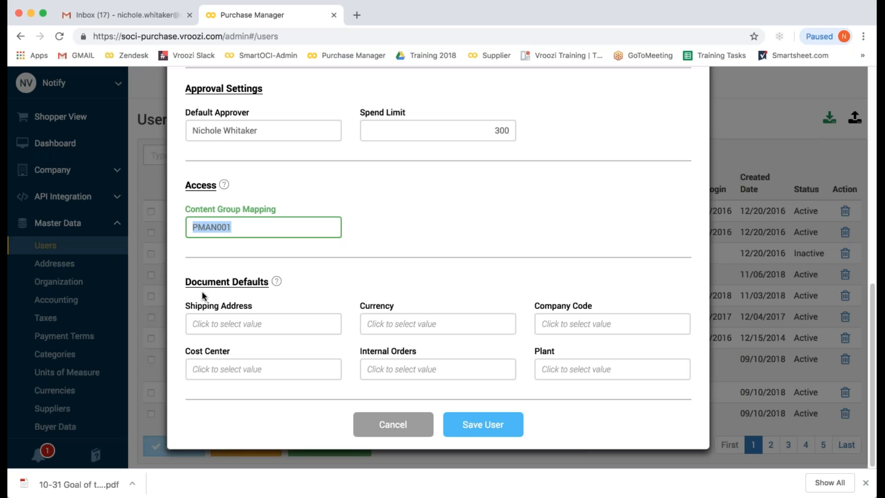
- Set default shipping address Vroozi HQ, currency USD and company code CC-01
left_click(212, 323)
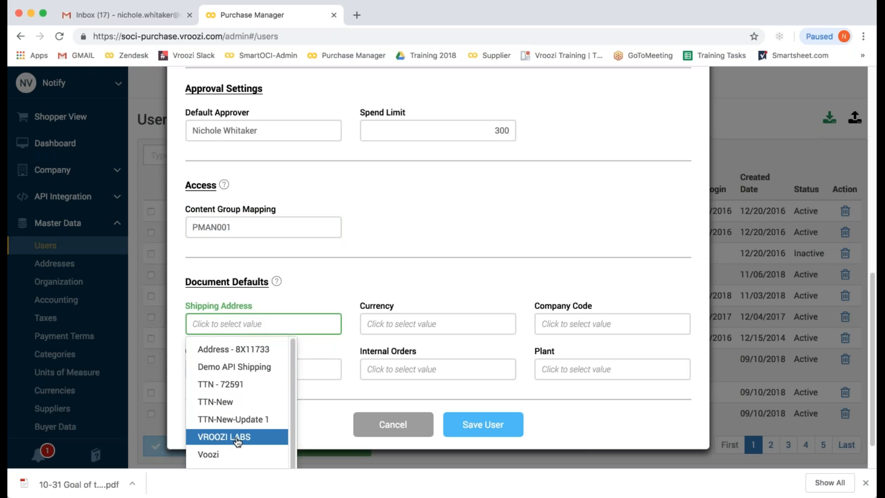
scroll(233, 436, "down", 1)
left_click(231, 456)
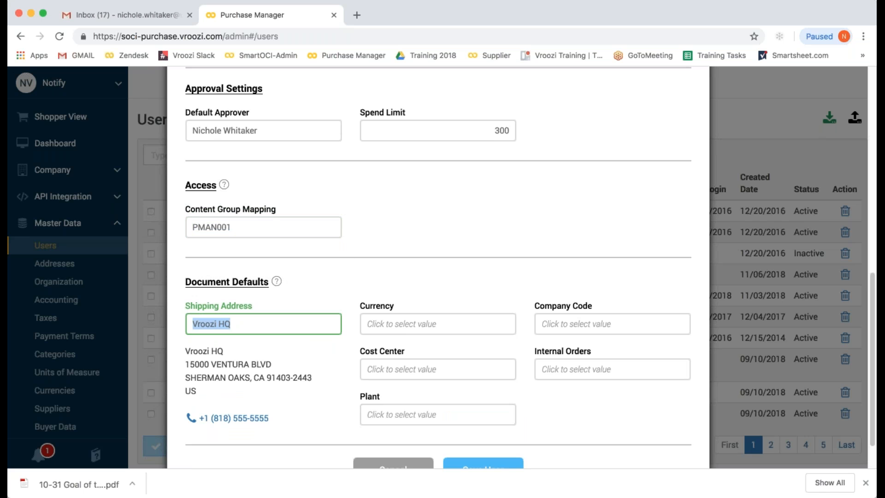
left_click(404, 325)
left_click(401, 351)
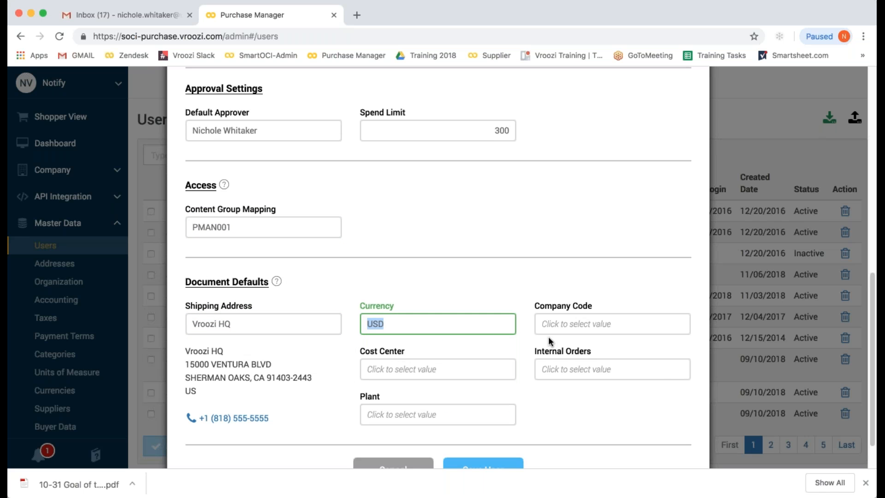
left_click(556, 324)
left_click(569, 368)
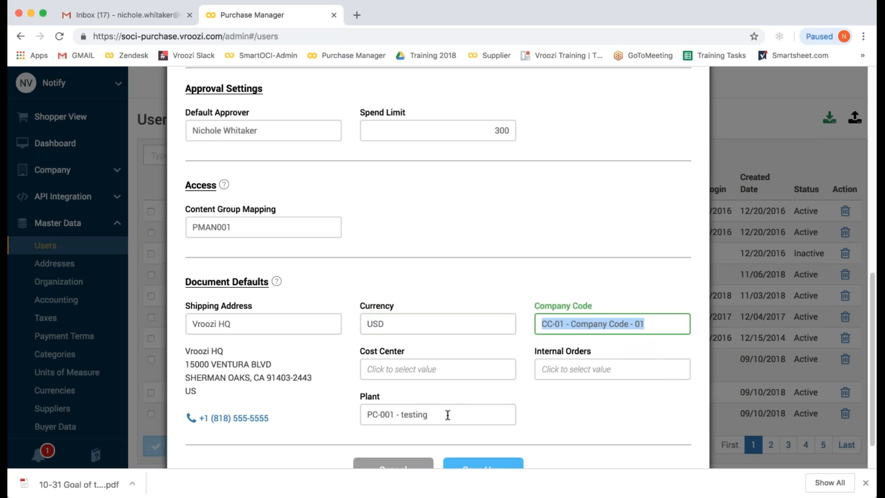
- Choose cost center CC-001 and clear stray text from Internal Orders
left_click(436, 369)
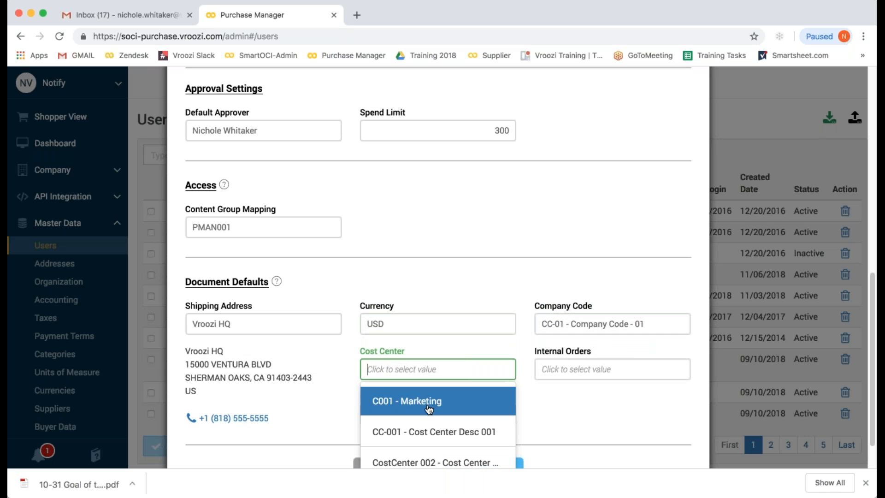
left_click(423, 429)
left_click(567, 368)
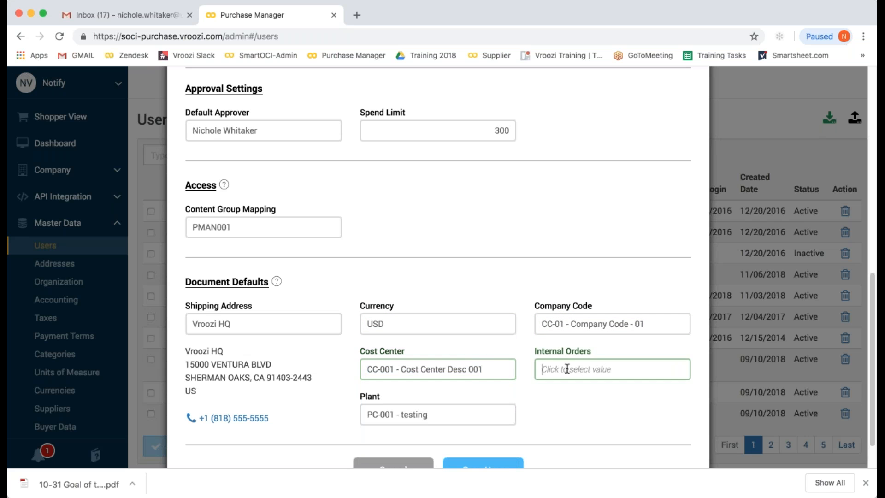
scroll(592, 401, "down", 1)
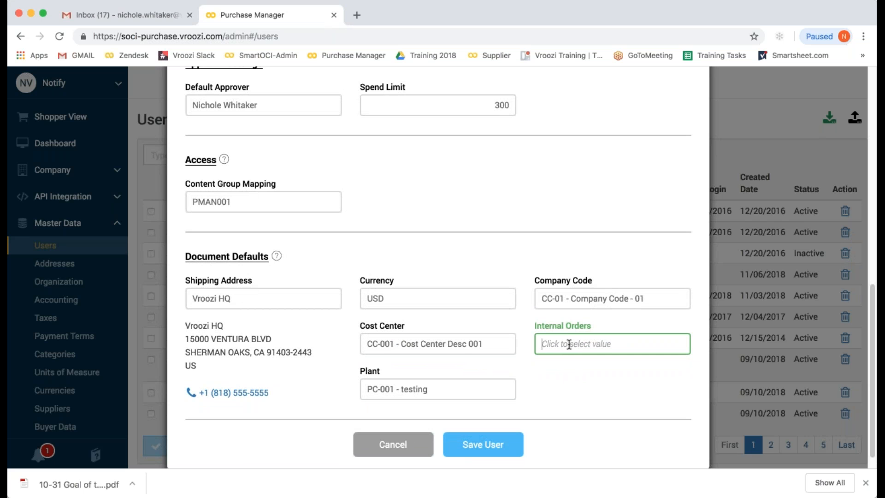
type("dfd")
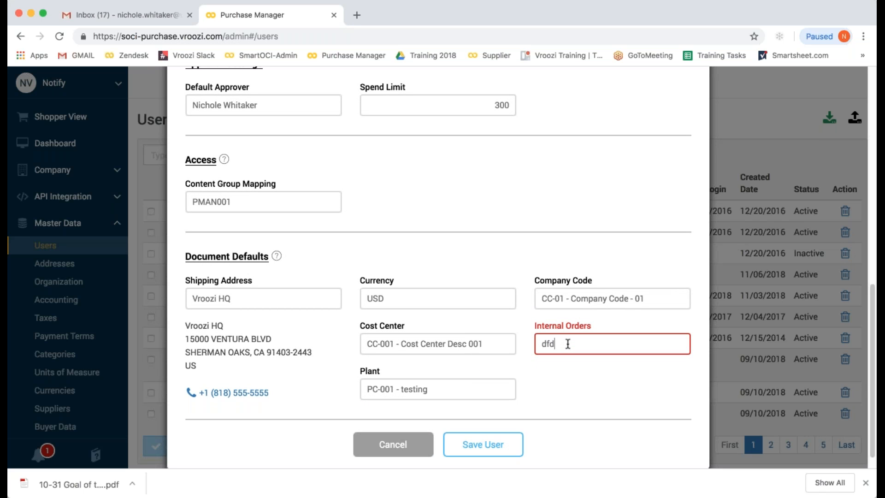
key("BackSpace")
key("BackSpace")
key("BackSpace")
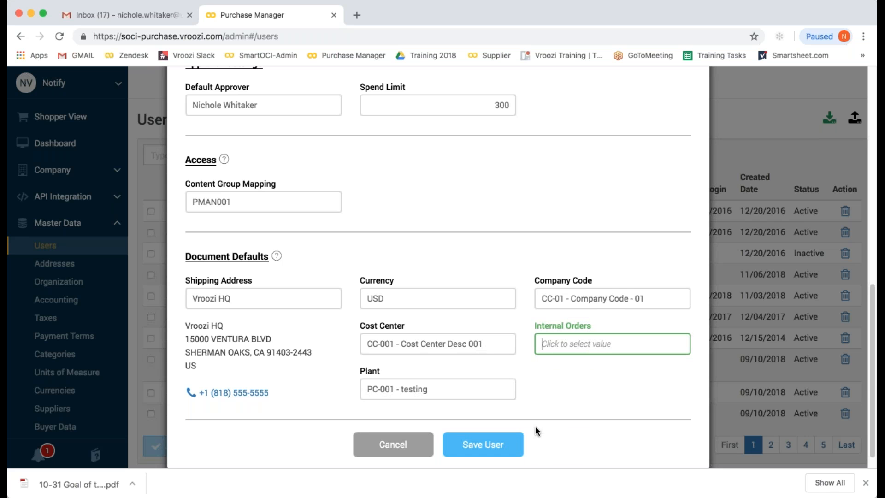
- Save the new Employee user, which is listed as Inactive, then go to Gmail
left_click(490, 445)
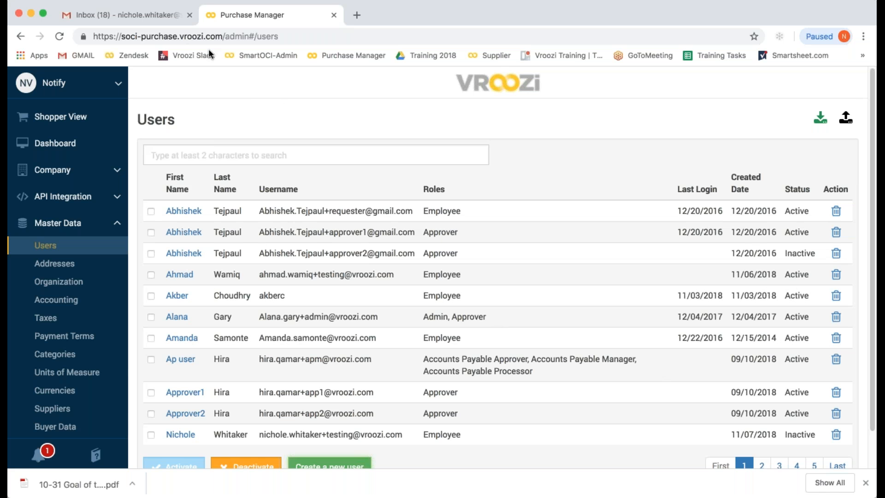
left_click(125, 14)
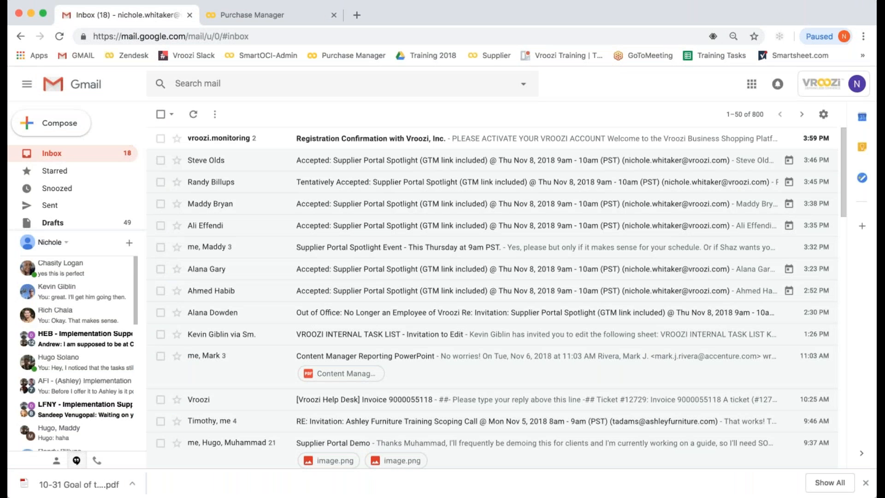
- Open the Vroozi Registration Confirmation email and follow its ACTIVATE ACCOUNT link
left_click(327, 143)
left_click(374, 318)
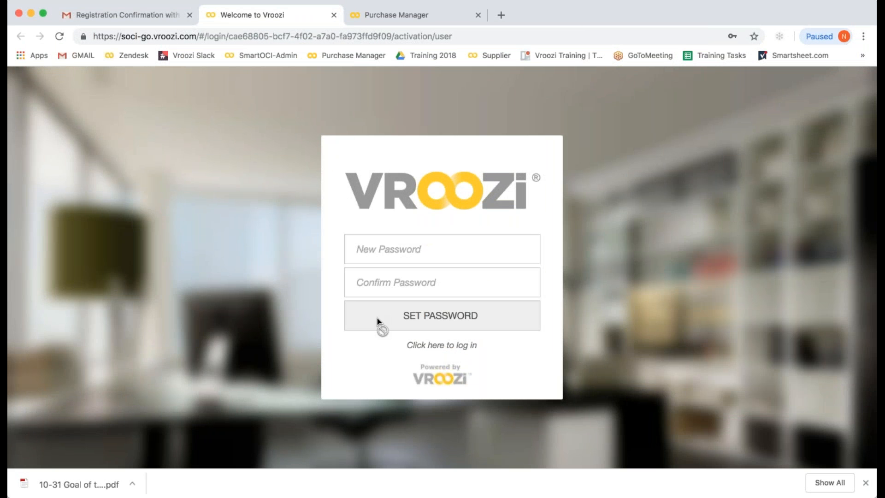
- Set and confirm the new account password, fixing the mismatch, and submit it
left_click(390, 251)
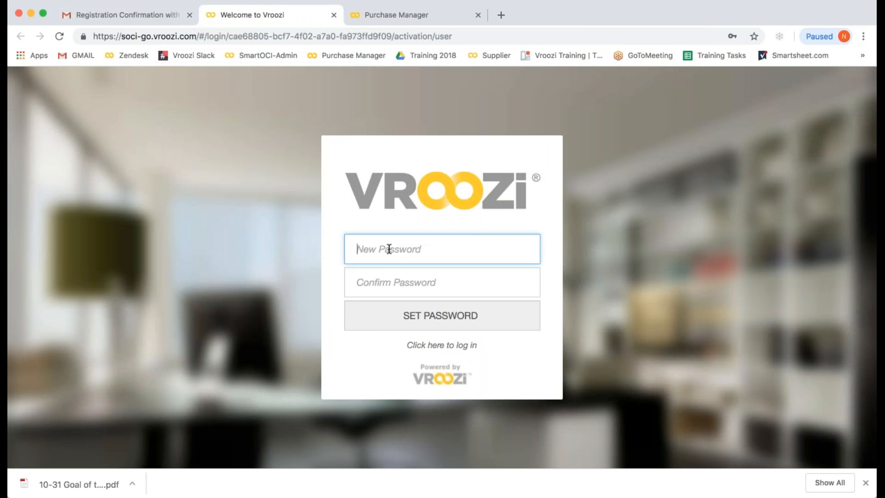
type("p")
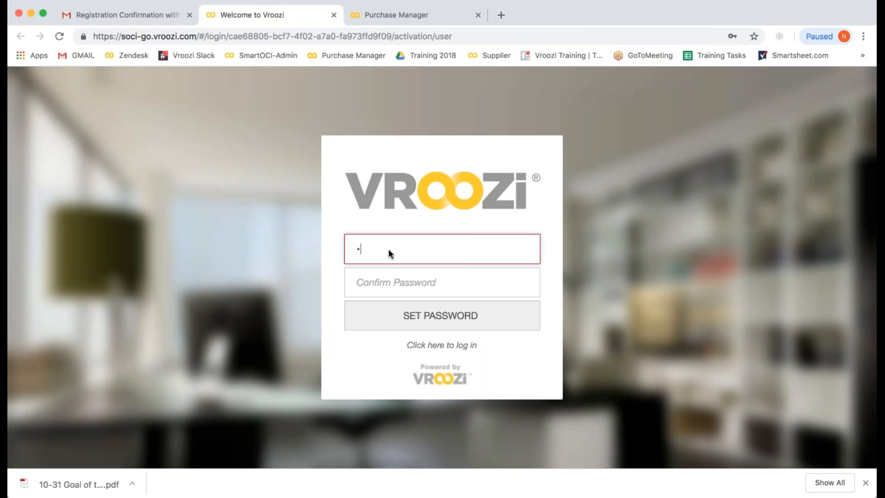
type("•••••••")
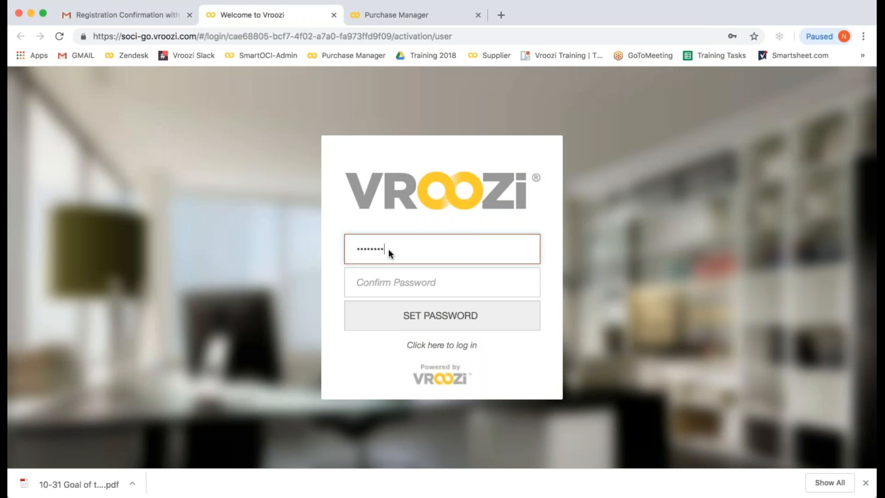
left_click(382, 275)
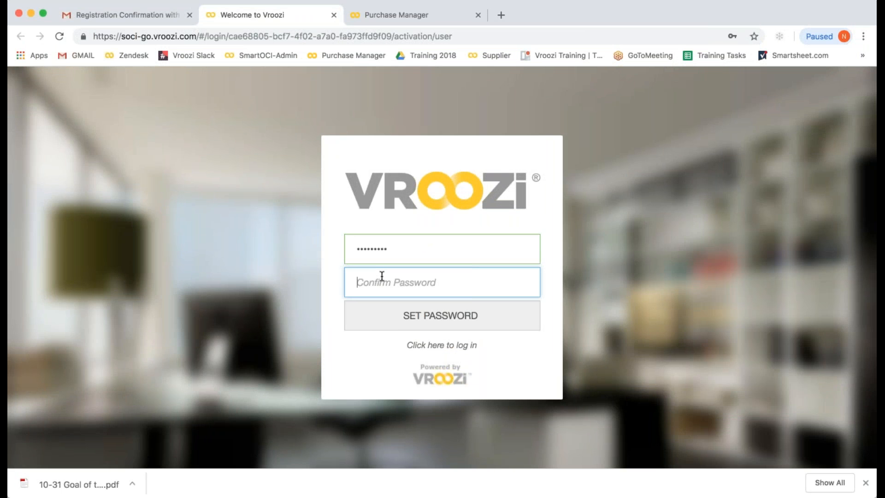
type("p•••••••••")
double_click(358, 241)
type("•••••••••")
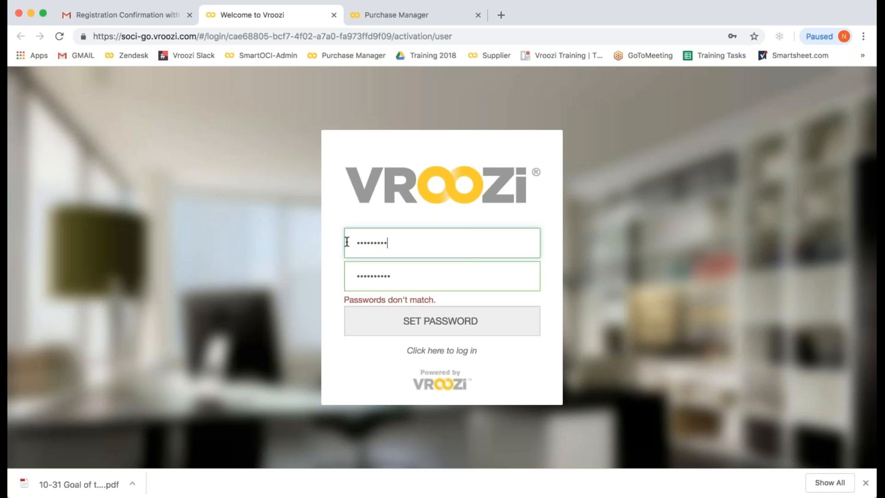
type("•")
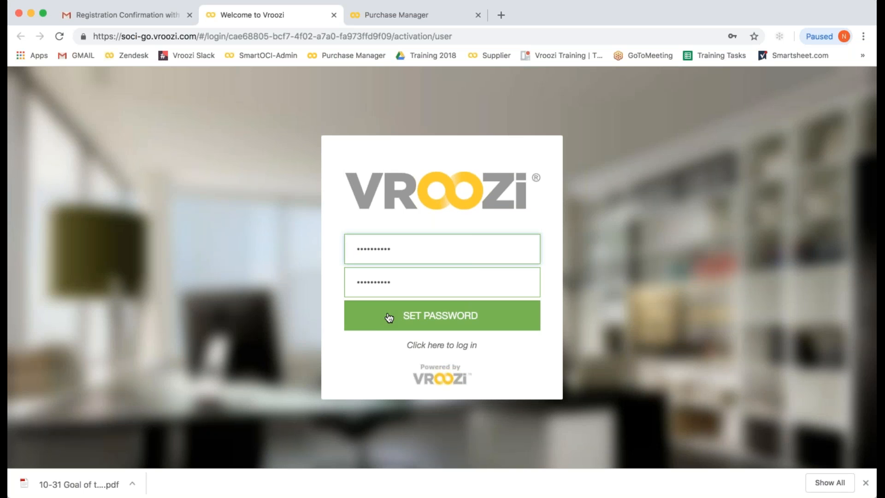
left_click(429, 317)
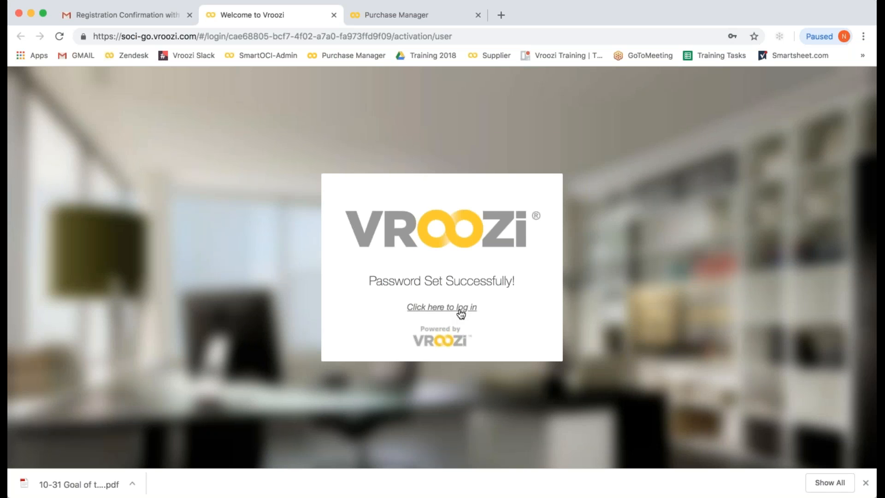
- On the login page, replace the autofilled credentials with the new user's email and password
left_click(450, 308)
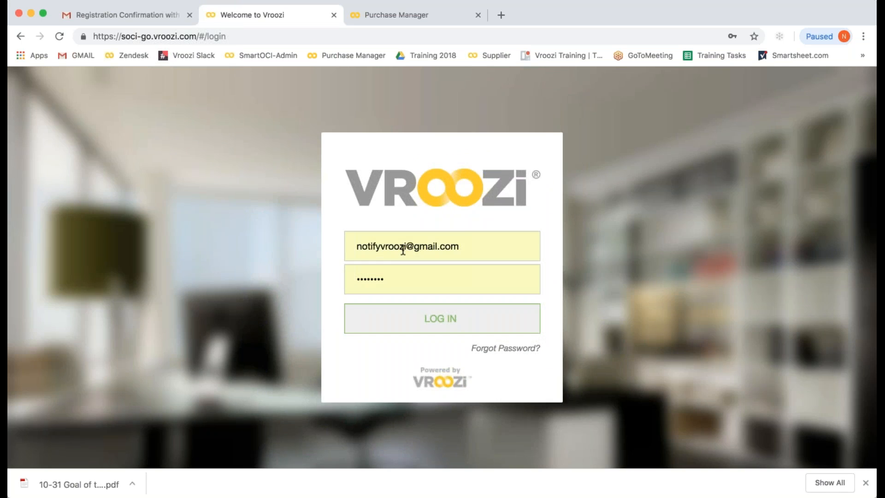
left_click_drag(476, 242, 352, 244)
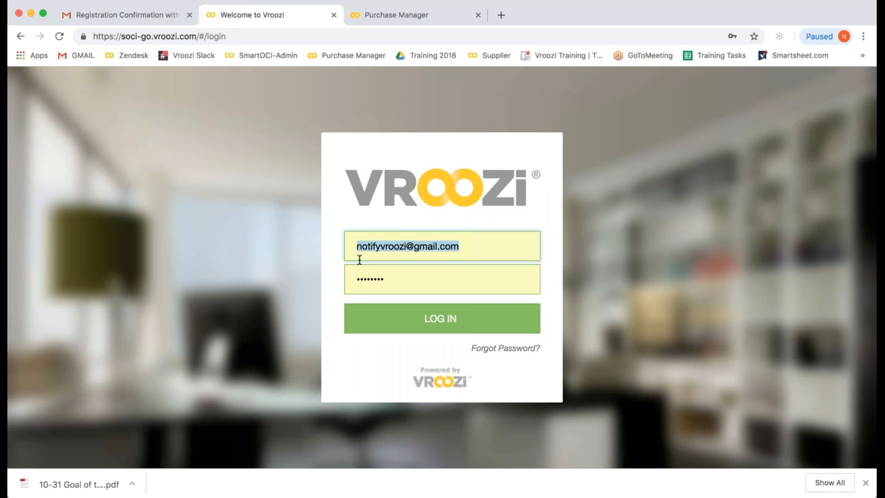
key("super+v")
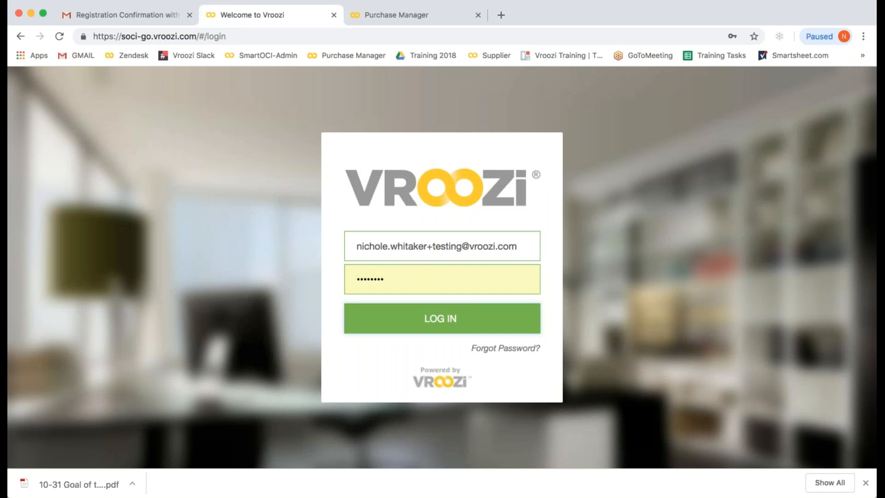
left_click_drag(395, 280, 349, 272)
type("••••••")
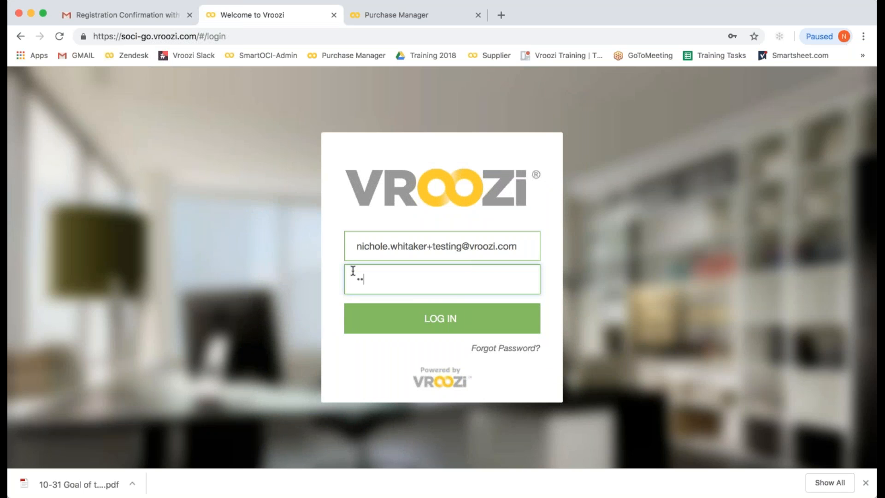
type("••••")
- Log in as the newly activated Employee user to reach the shopper home page
left_click(373, 322)
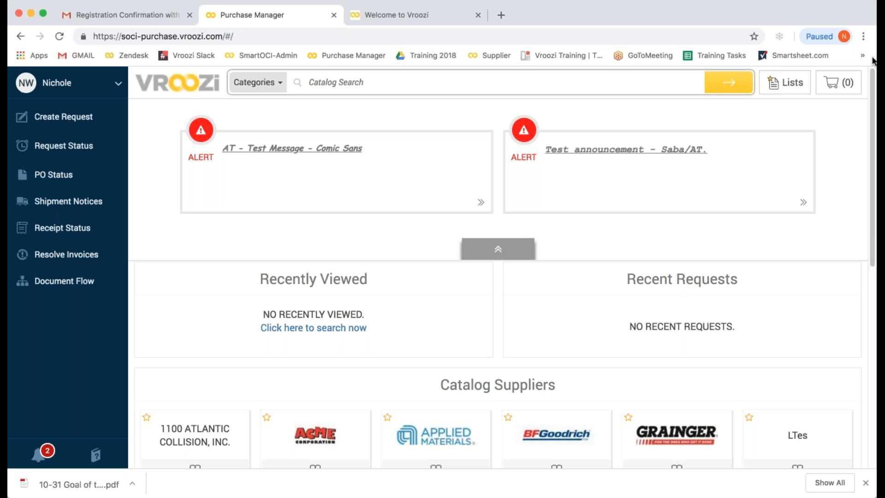
left_click(867, 34)
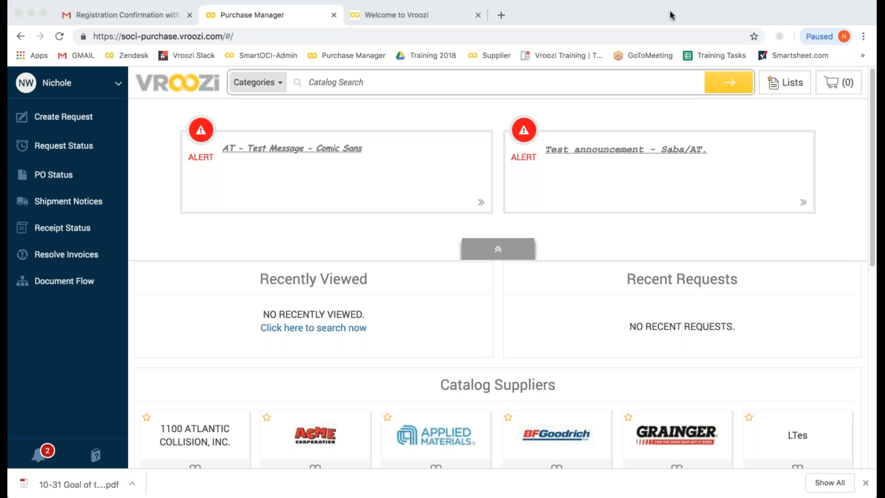